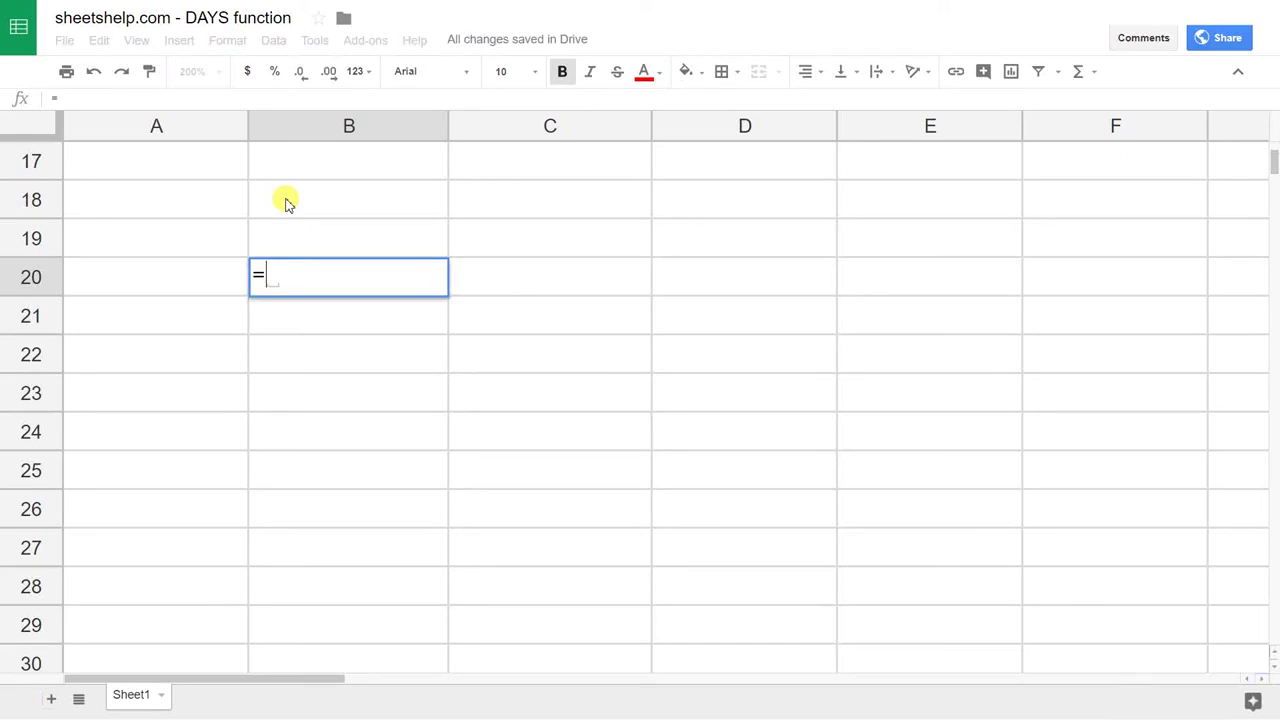
Step: Enter =DAYS("3/1/12","4/1/11") in B20, fixing a typo in the second date, so it returns 335
{"action": "type", "text": "DAYS"}
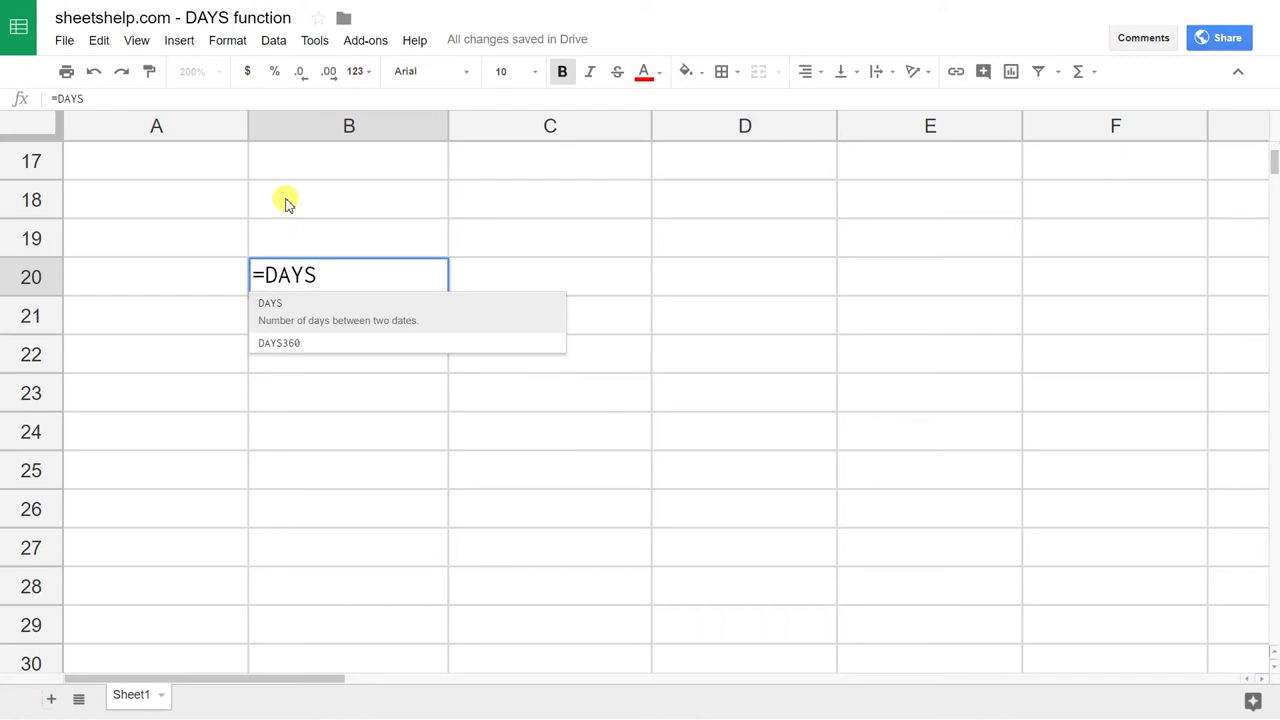
{"action": "type", "text": "("}
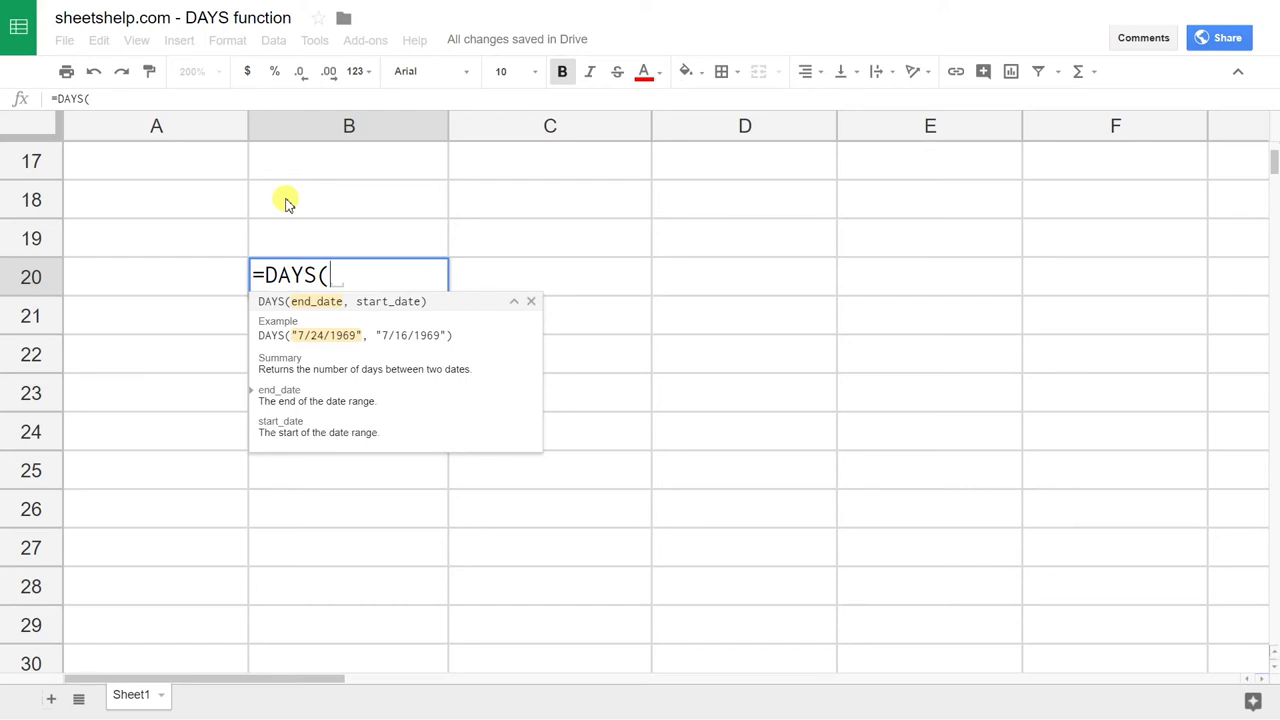
{"action": "type", "text": "\""}
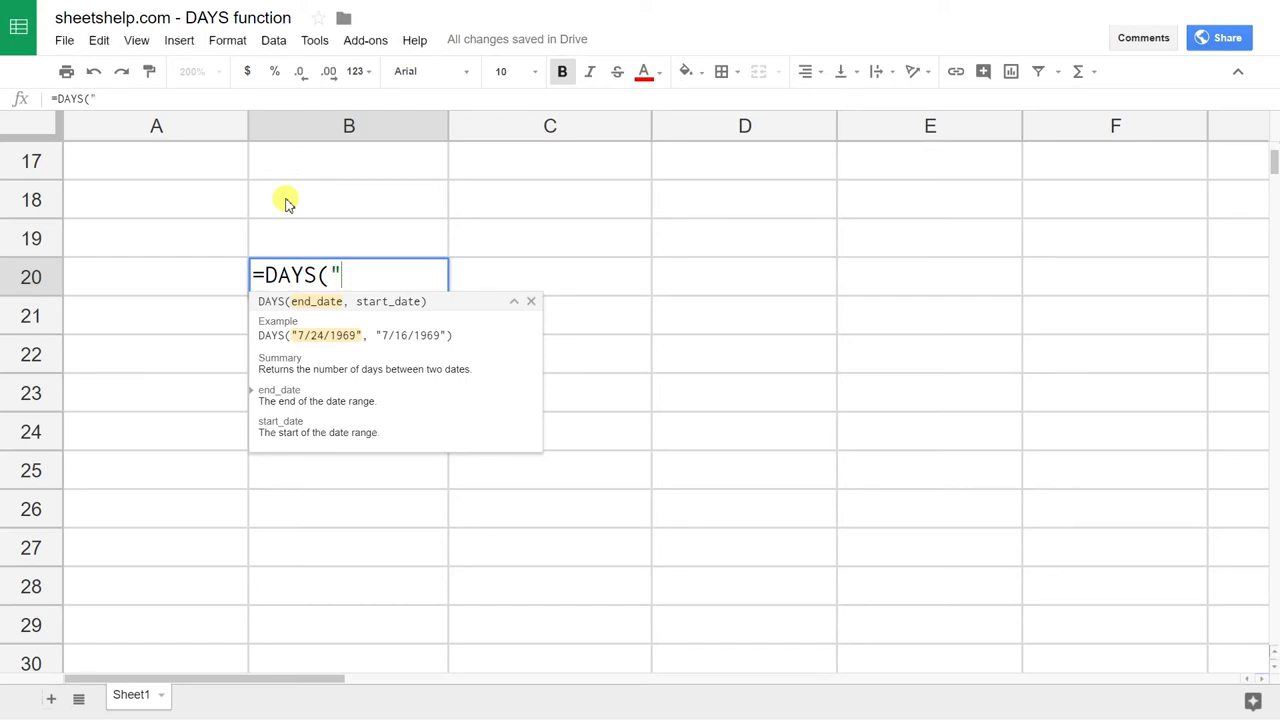
{"action": "type", "text": "3/1/12"}
{"action": "type", "text": "\""}
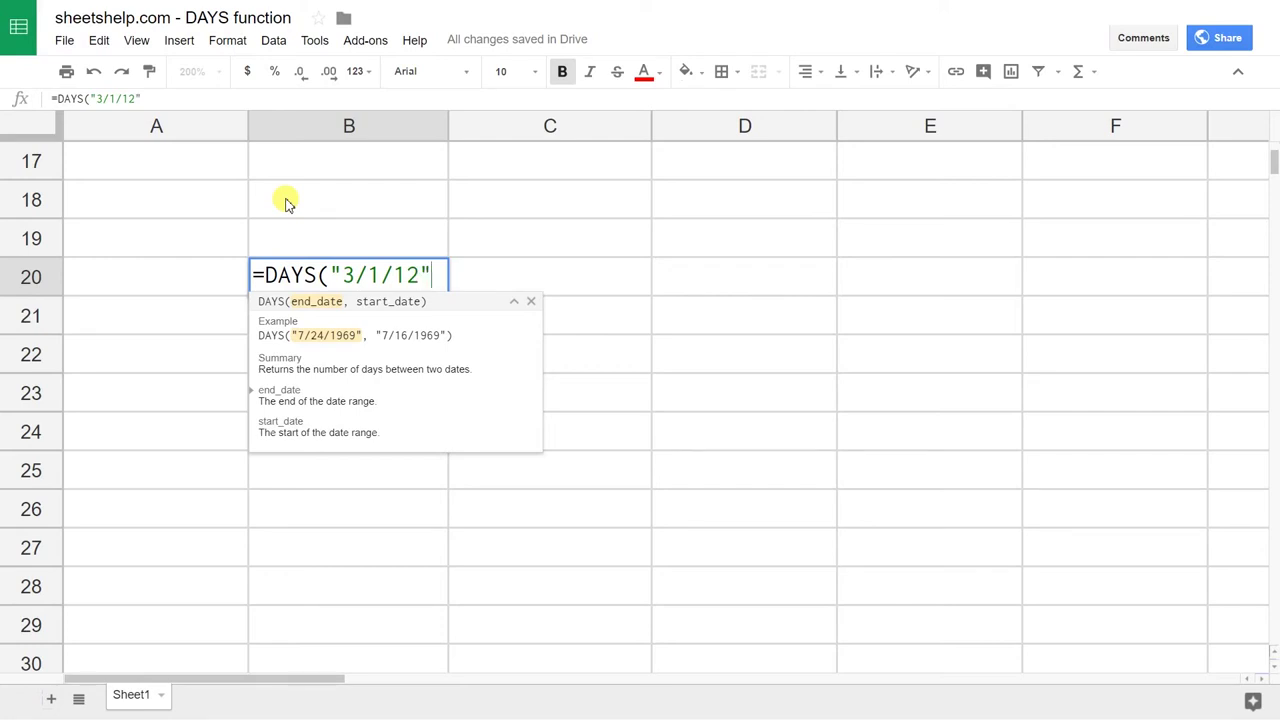
{"action": "type", "text": ","}
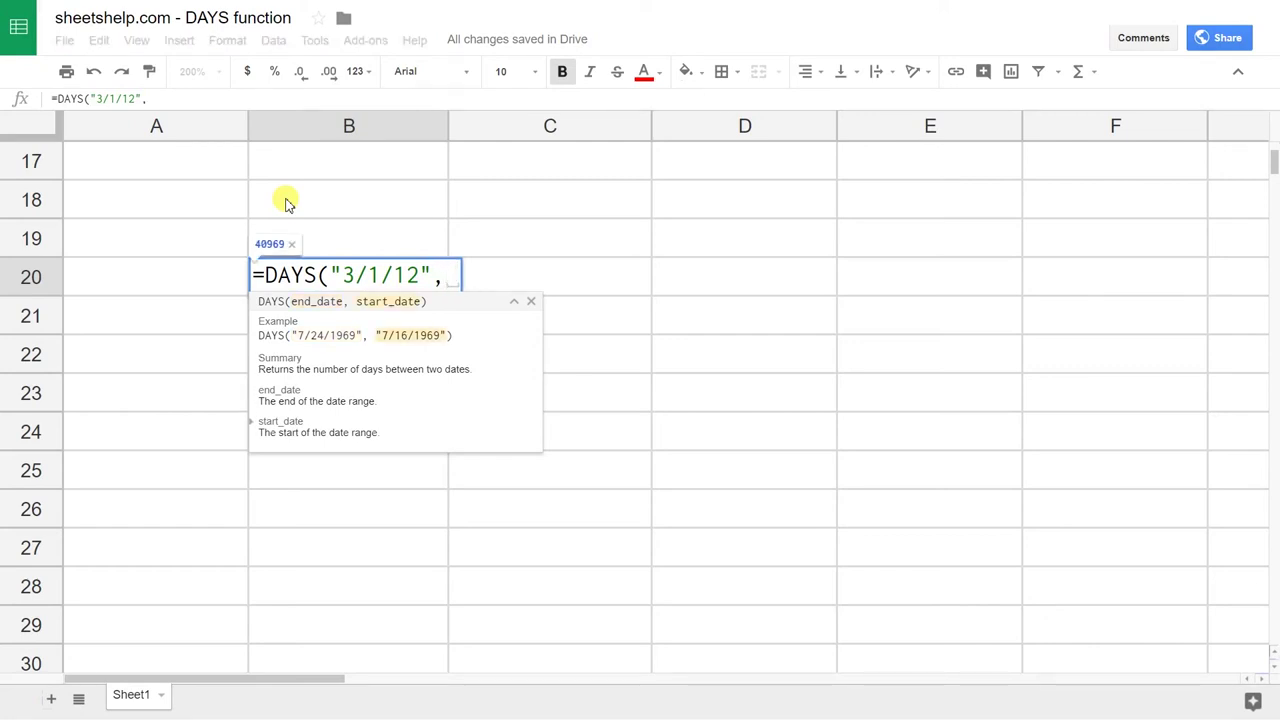
{"action": "type", "text": "\""}
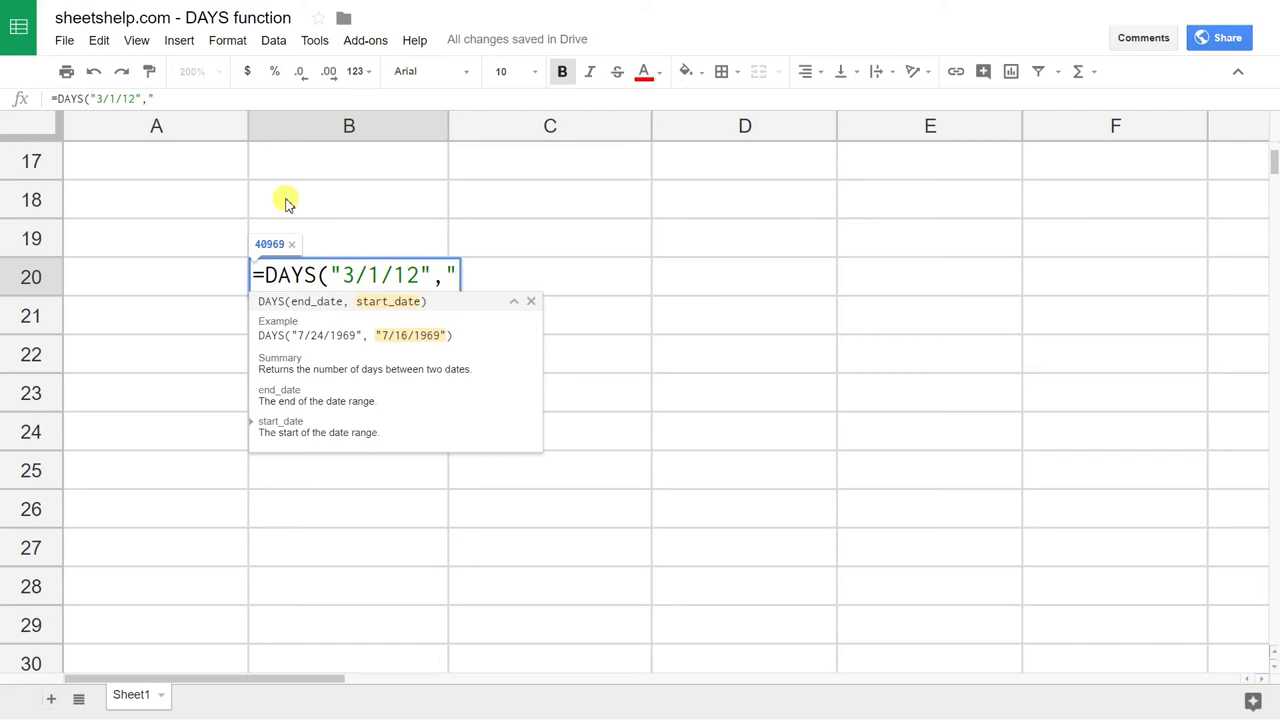
{"action": "type", "text": "4/111"}
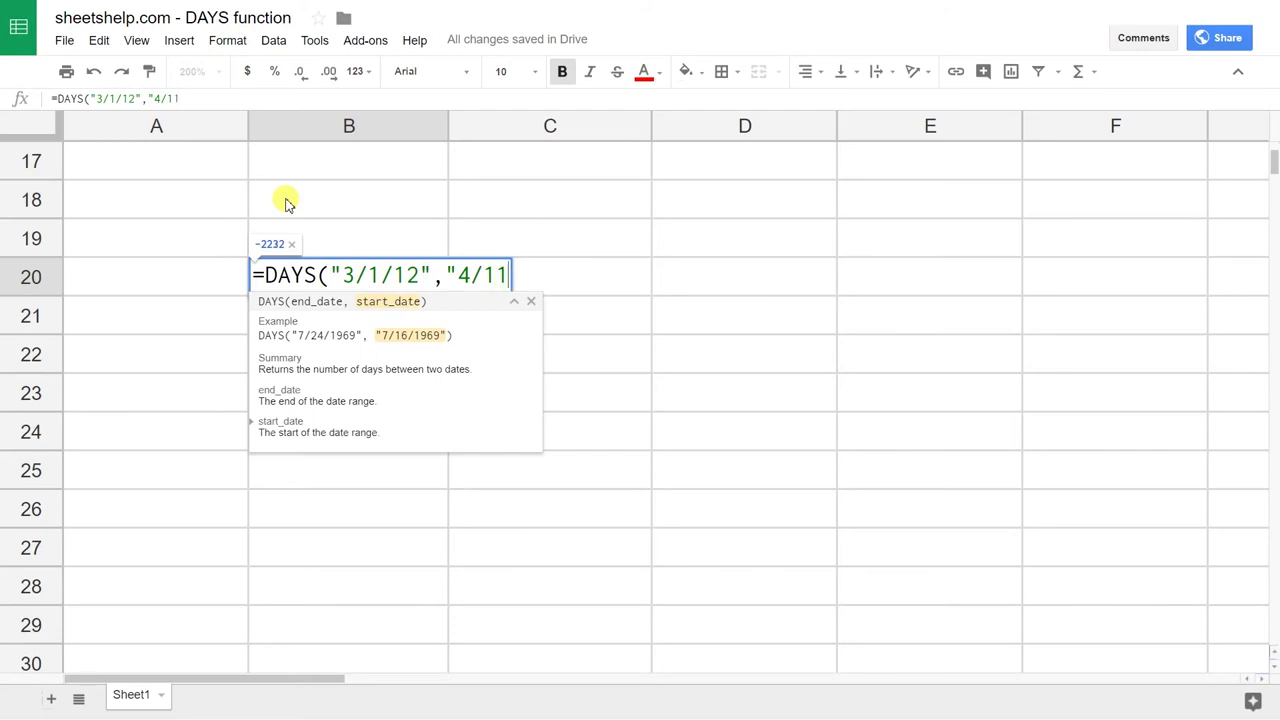
{"action": "key", "text": "BackSpace"}
{"action": "key", "text": "BackSpace"}
{"action": "type", "text": "/11\""}
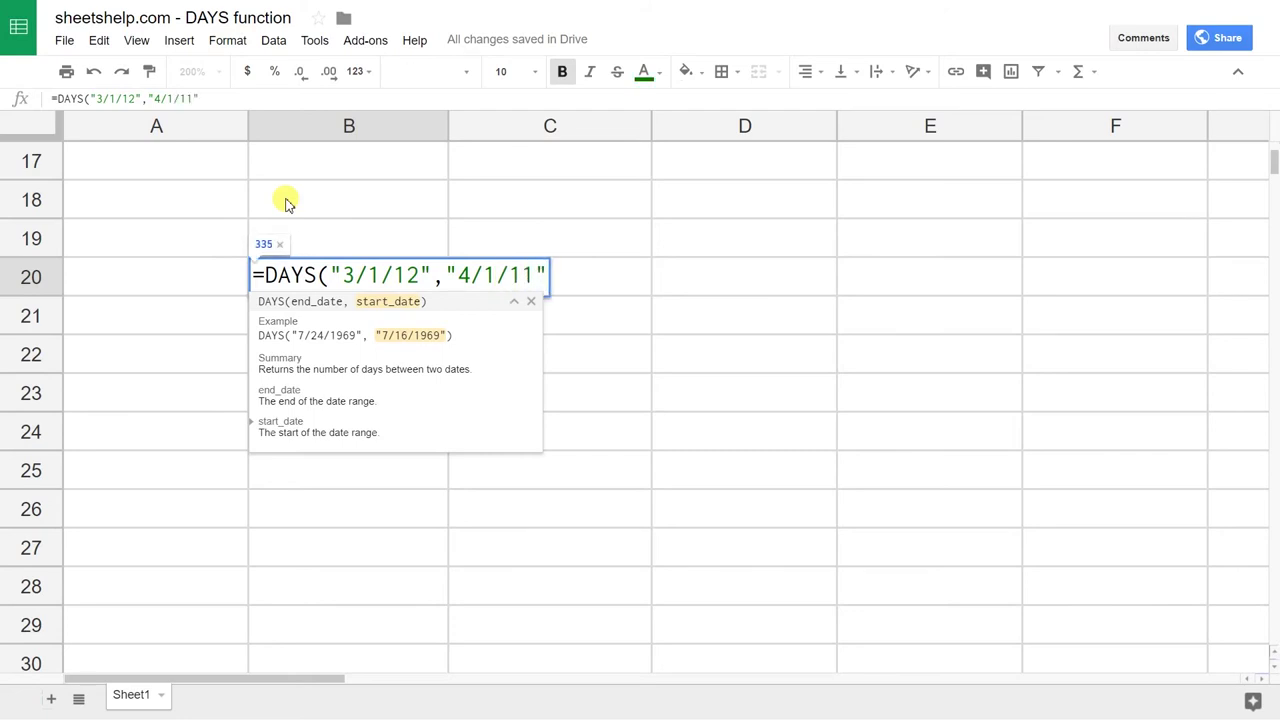
{"action": "type", "text": ")"}
{"action": "key", "text": "Return"}
{"action": "left_click", "coordinate": [391, 274]}
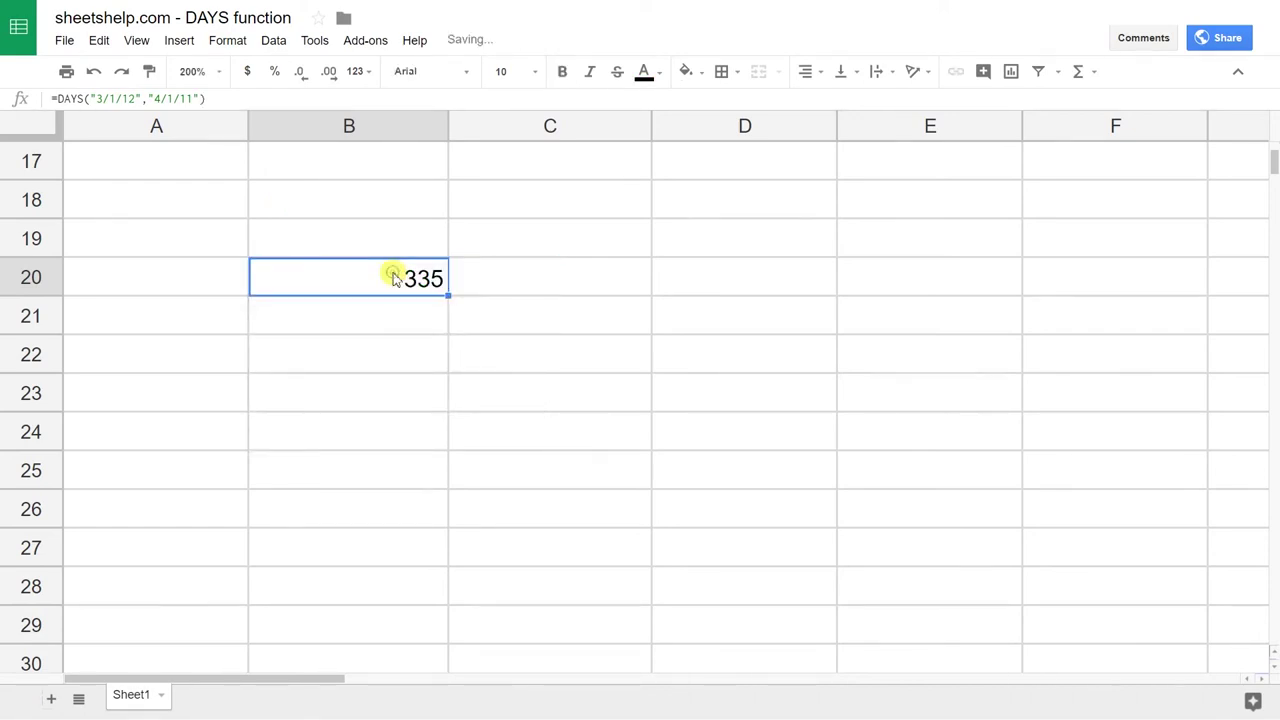
Step: Reselect B20 and delete its DAYS formula so the cell is empty
{"action": "key", "text": "Down"}
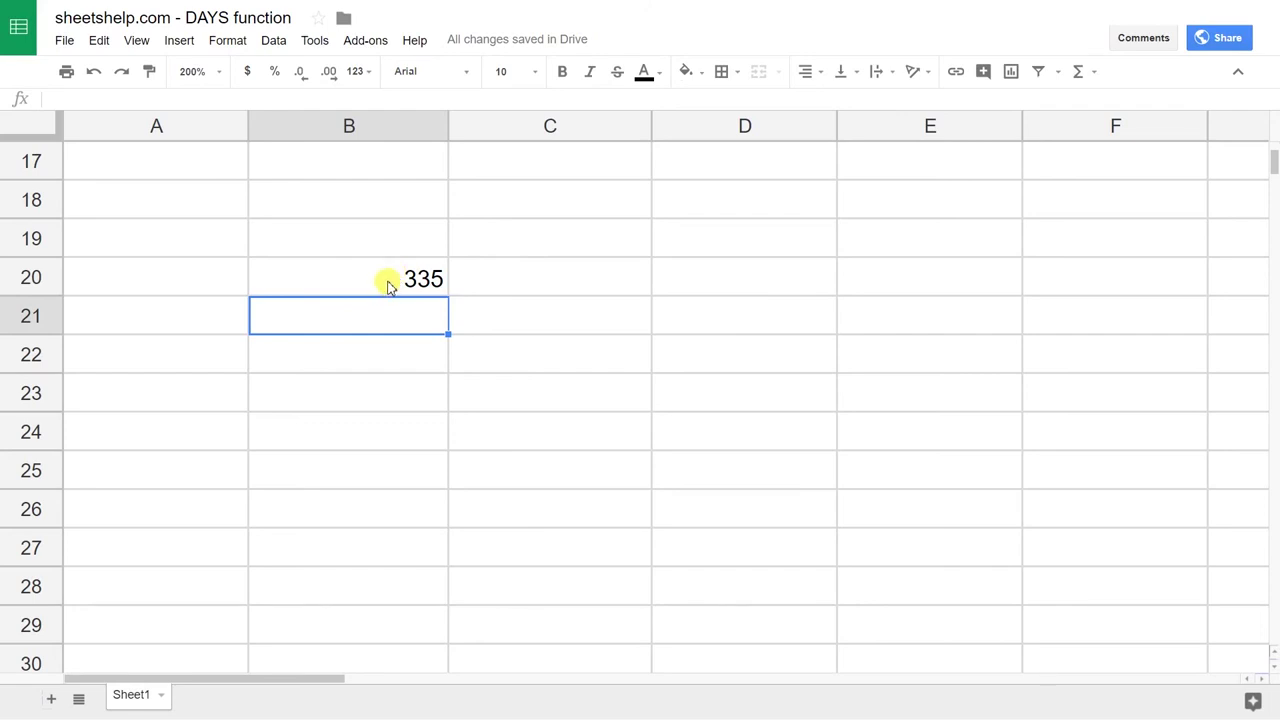
{"action": "left_click", "coordinate": [389, 283]}
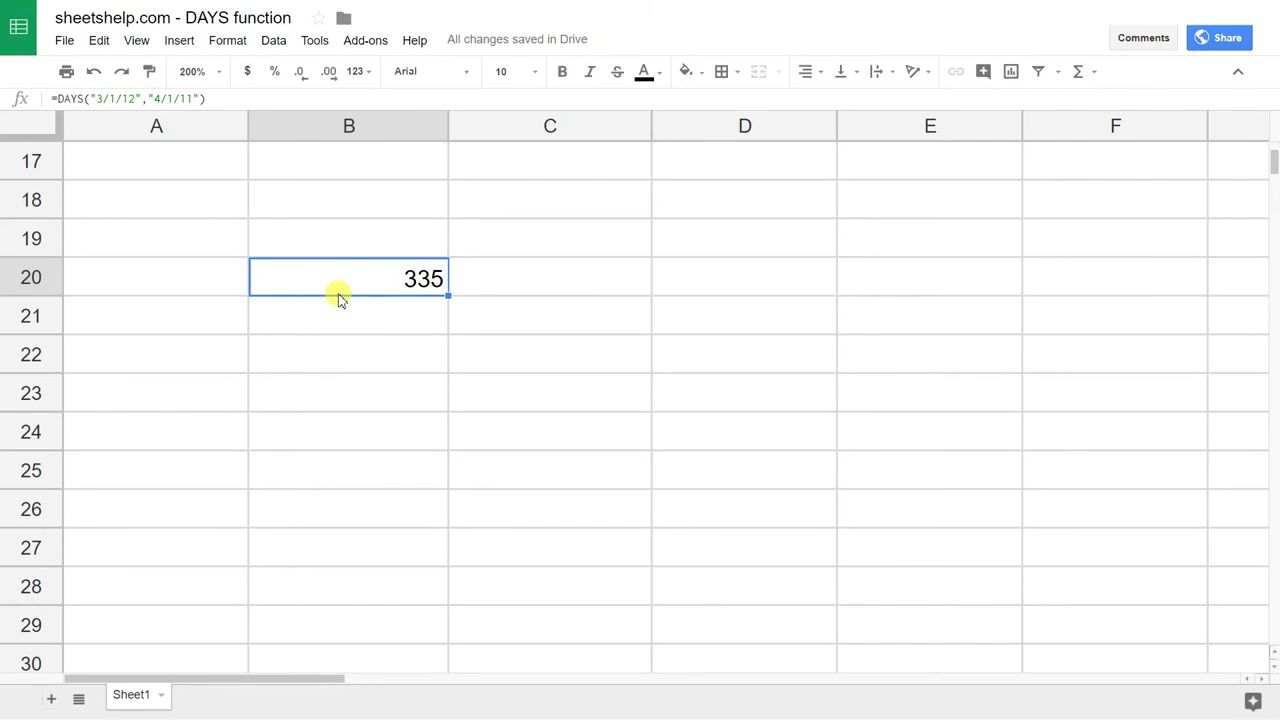
{"action": "key", "text": "Delete"}
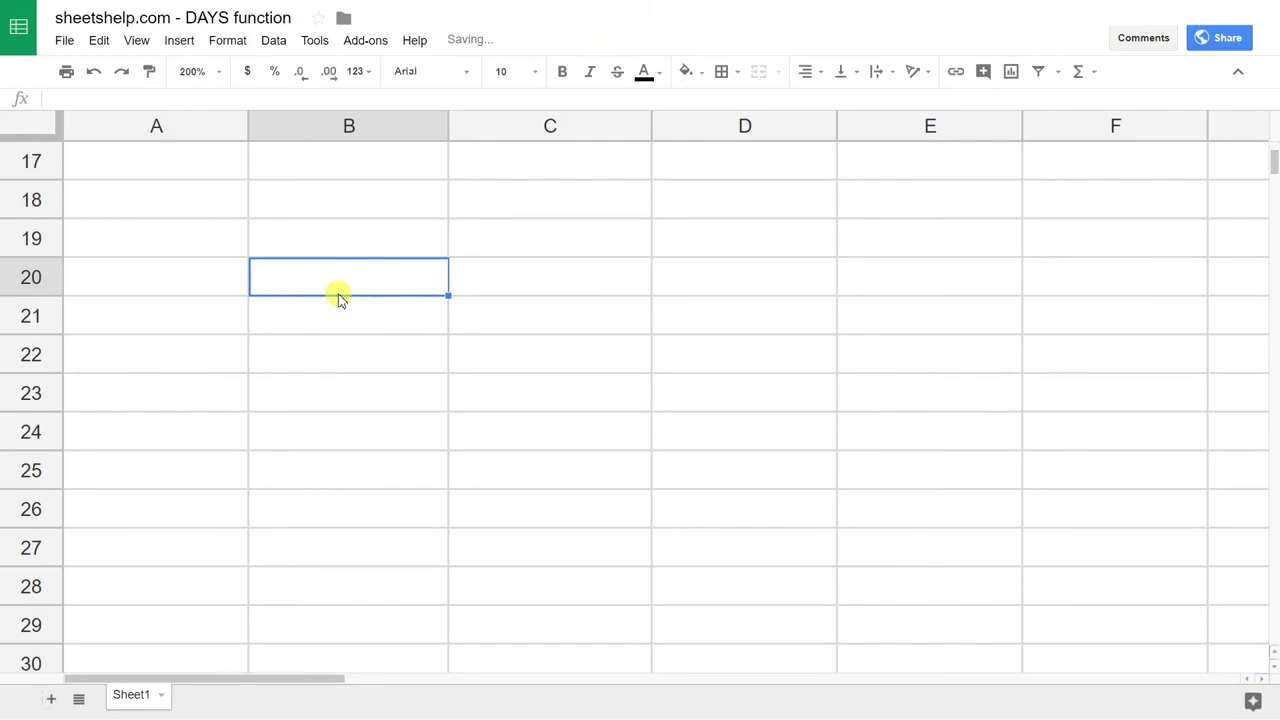
Step: Step through row 7's example: the start date, the 7/31/2017 end date and the 366 result
{"action": "key", "text": "Up"}
{"action": "key", "text": "Up"}
{"action": "key", "text": "Up"}
{"action": "key", "text": "Up"}
{"action": "key", "text": "Up"}
{"action": "key", "text": "Up"}
{"action": "key", "text": "Up"}
{"action": "key", "text": "Up"}
{"action": "key", "text": "Up"}
{"action": "key", "text": "Up"}
{"action": "key", "text": "Up"}
{"action": "key", "text": "Up"}
{"action": "key", "text": "Up"}
{"action": "key", "text": "Up"}
{"action": "key", "text": "Up"}
{"action": "key", "text": "Up"}
{"action": "key", "text": "Up"}
{"action": "key", "text": "Up"}
{"action": "key", "text": "Down"}
{"action": "key", "text": "Down"}
{"action": "key", "text": "Down"}
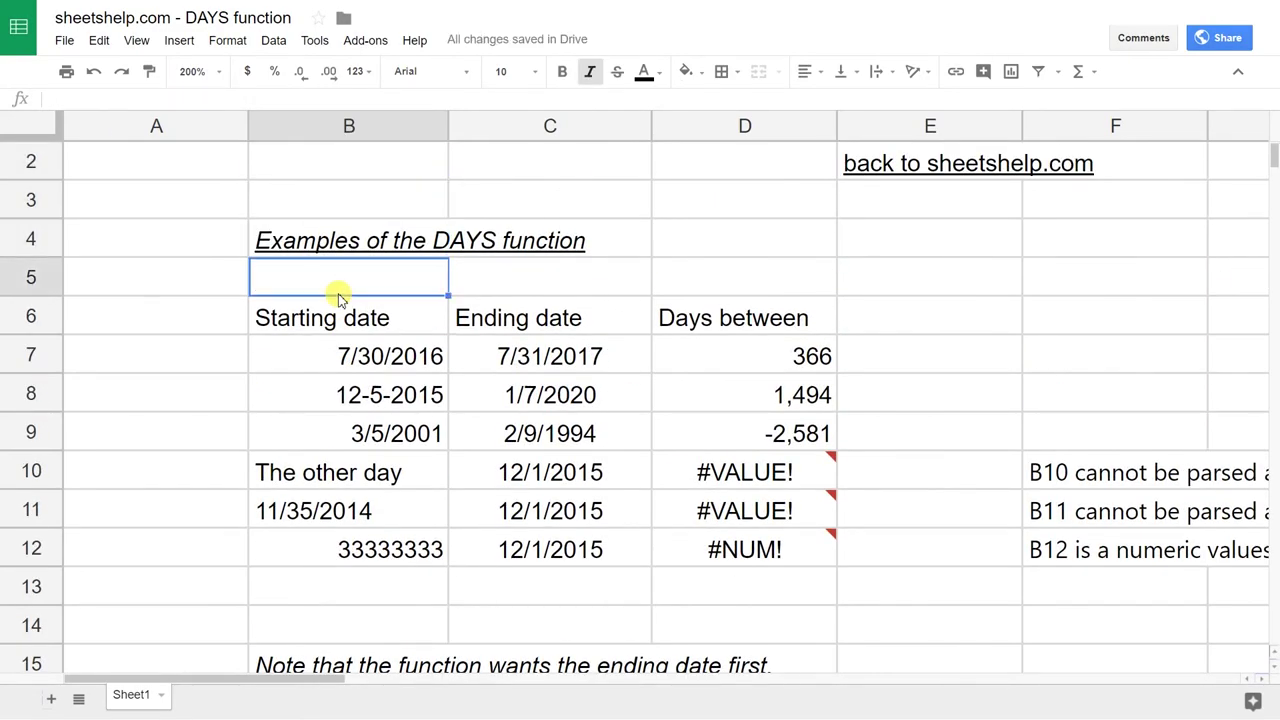
{"action": "key", "text": "Down"}
{"action": "key", "text": "Down"}
{"action": "key", "text": "Down"}
{"action": "key", "text": "Down"}
{"action": "key", "text": "Down"}
{"action": "key", "text": "Down"}
{"action": "key", "text": "Down"}
{"action": "key", "text": "Down"}
{"action": "key", "text": "Down"}
{"action": "key", "text": "Down"}
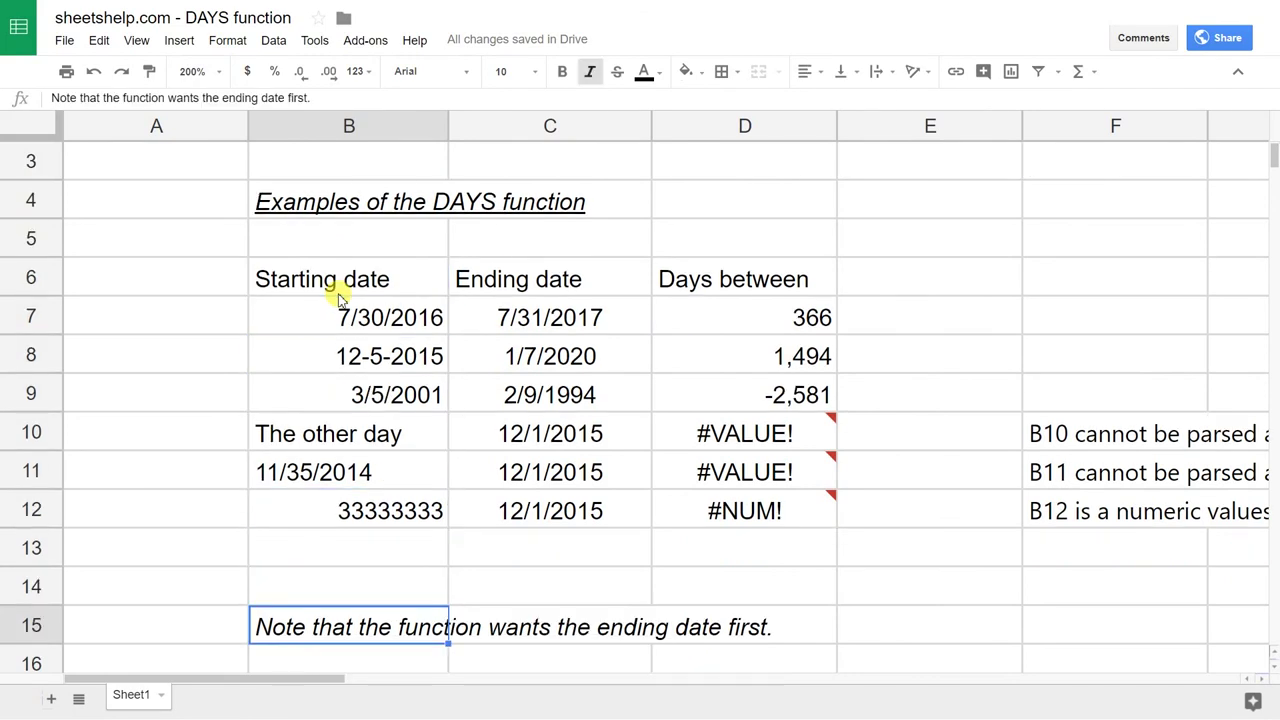
{"action": "key", "text": "Up"}
{"action": "key", "text": "Up"}
{"action": "key", "text": "Up"}
{"action": "key", "text": "Up"}
{"action": "key", "text": "Up"}
{"action": "key", "text": "Up"}
{"action": "key", "text": "Up"}
{"action": "key", "text": "Up"}
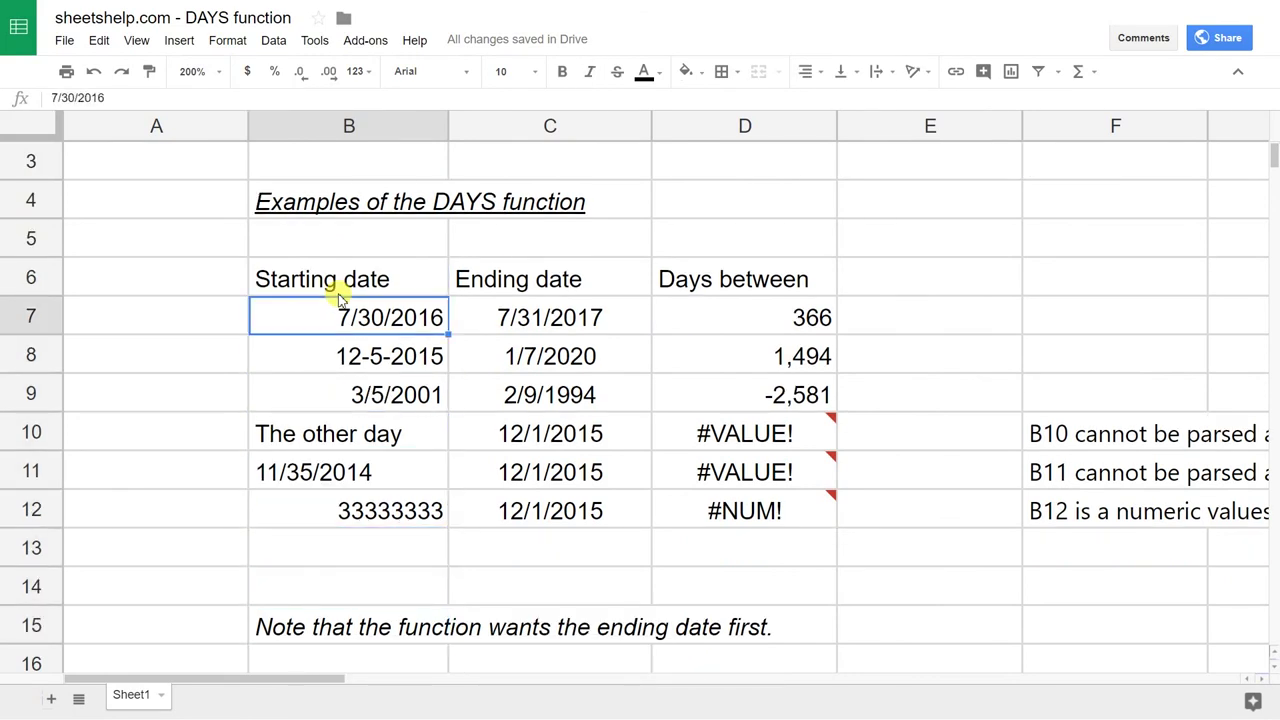
{"action": "key", "text": "Right"}
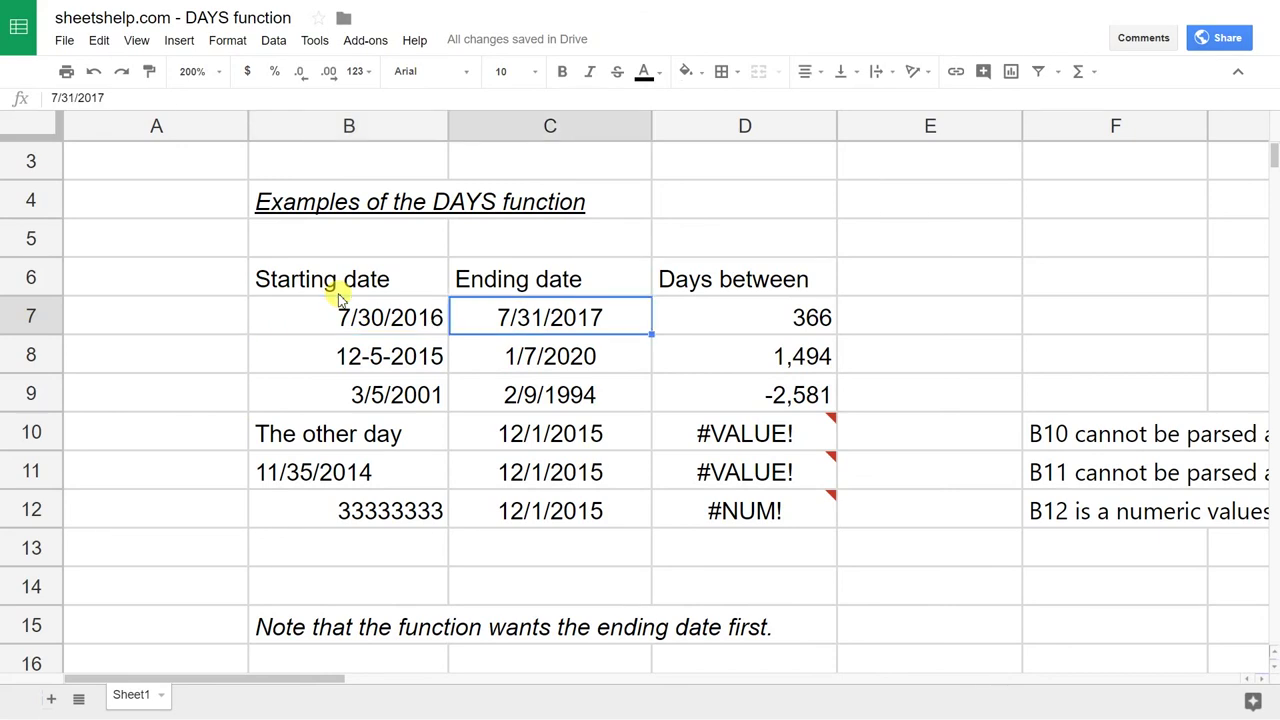
{"action": "key", "text": "Right"}
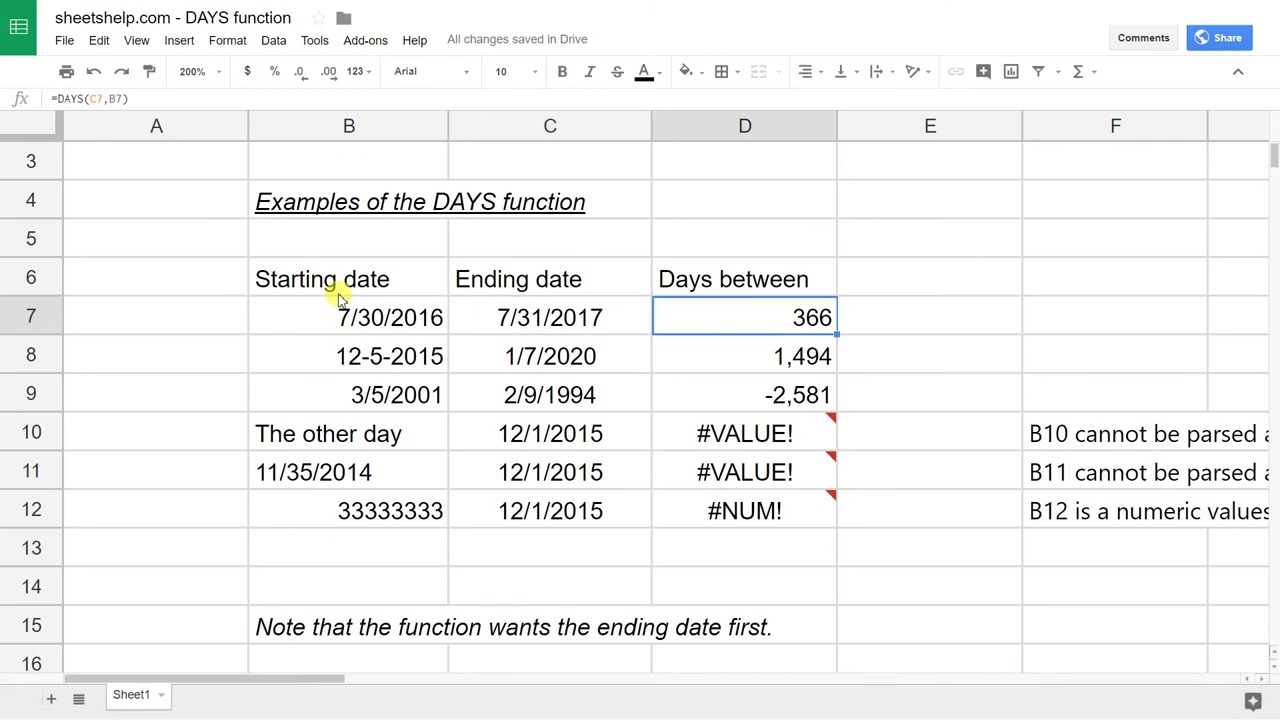
Step: Show D7's =DAYS(C7,B7) references, then inspect row 9's formula, which returns -2,581
{"action": "double_click", "coordinate": [677, 328]}
{"action": "key", "text": "Escape"}
{"action": "key", "text": "Return"}
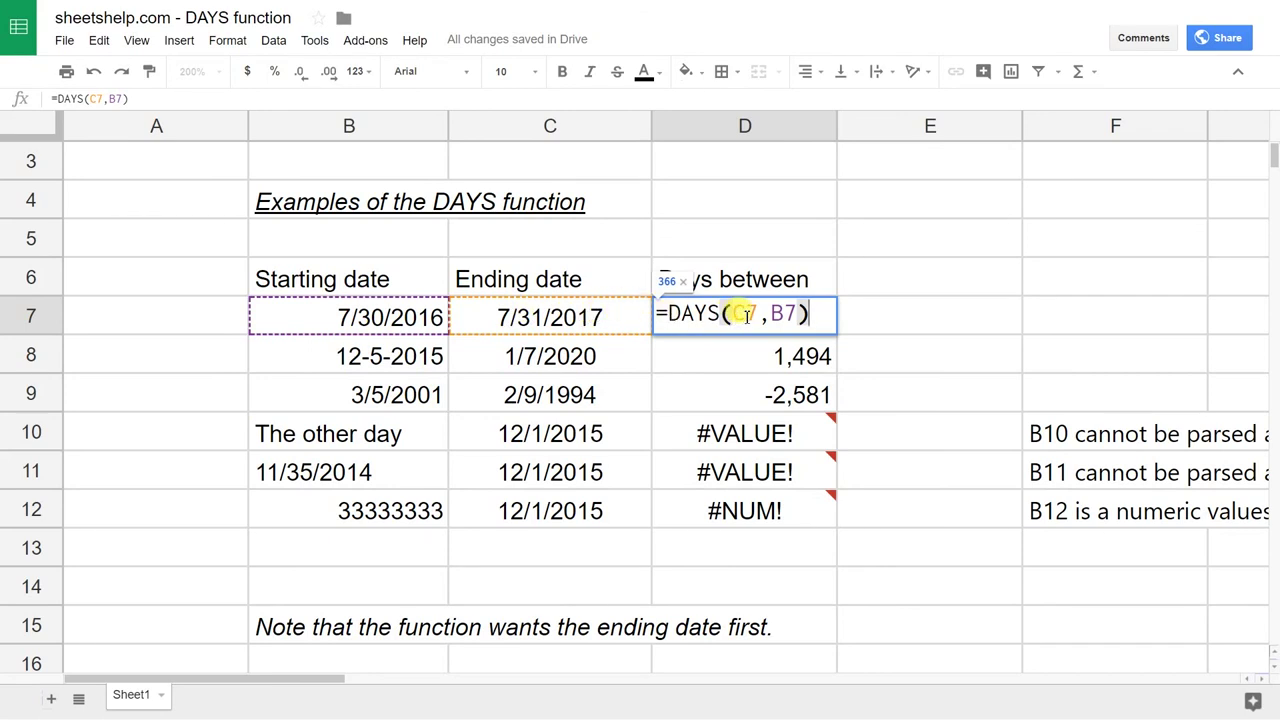
{"action": "key", "text": "Escape"}
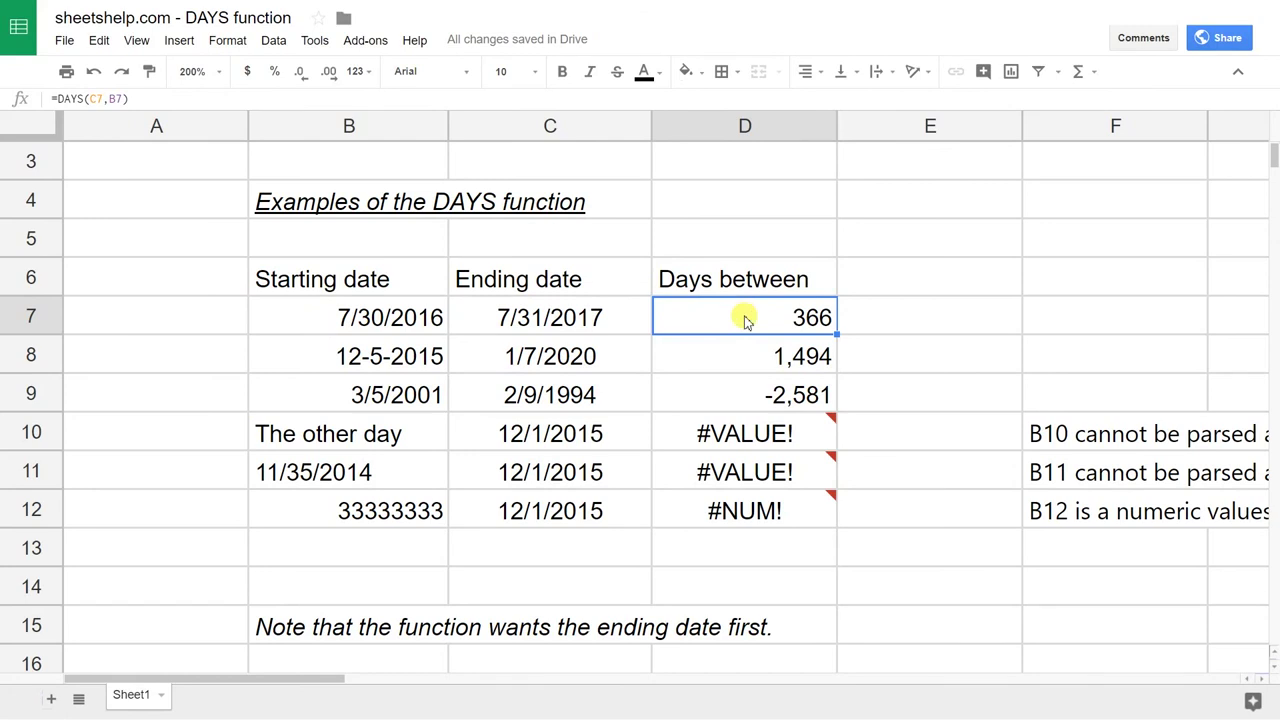
{"action": "key", "text": "Down"}
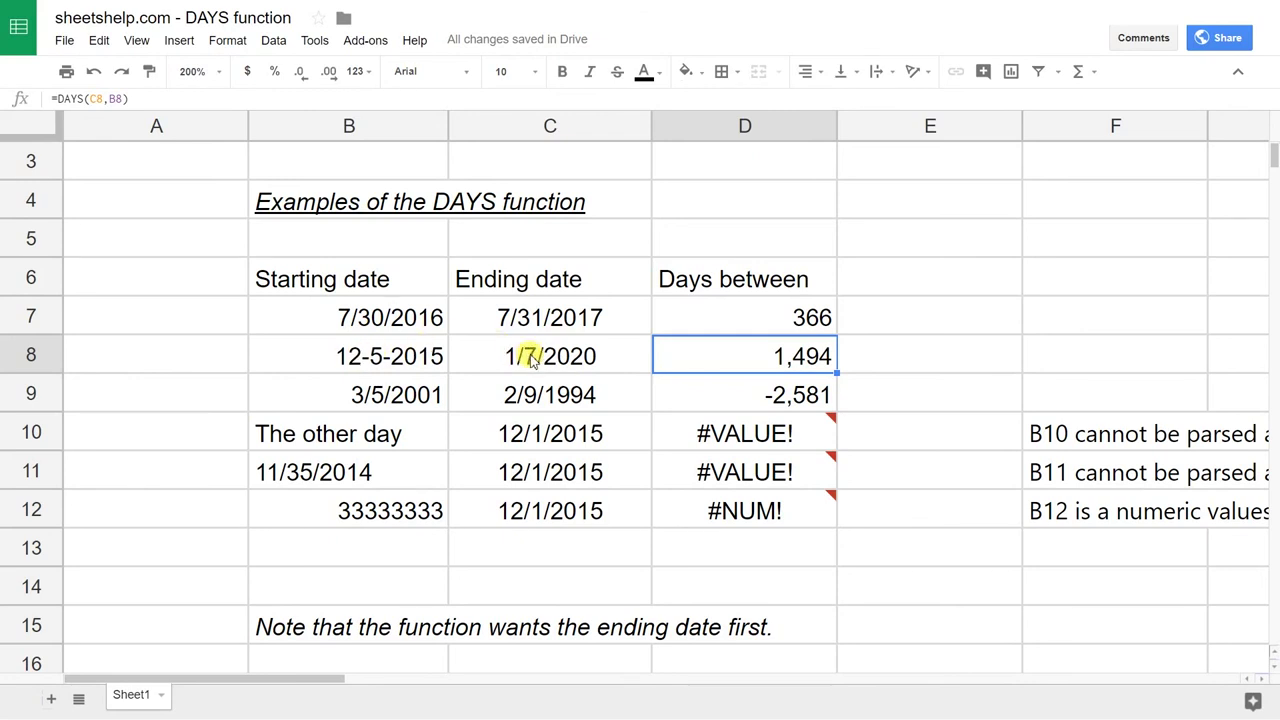
{"action": "left_click", "coordinate": [668, 396]}
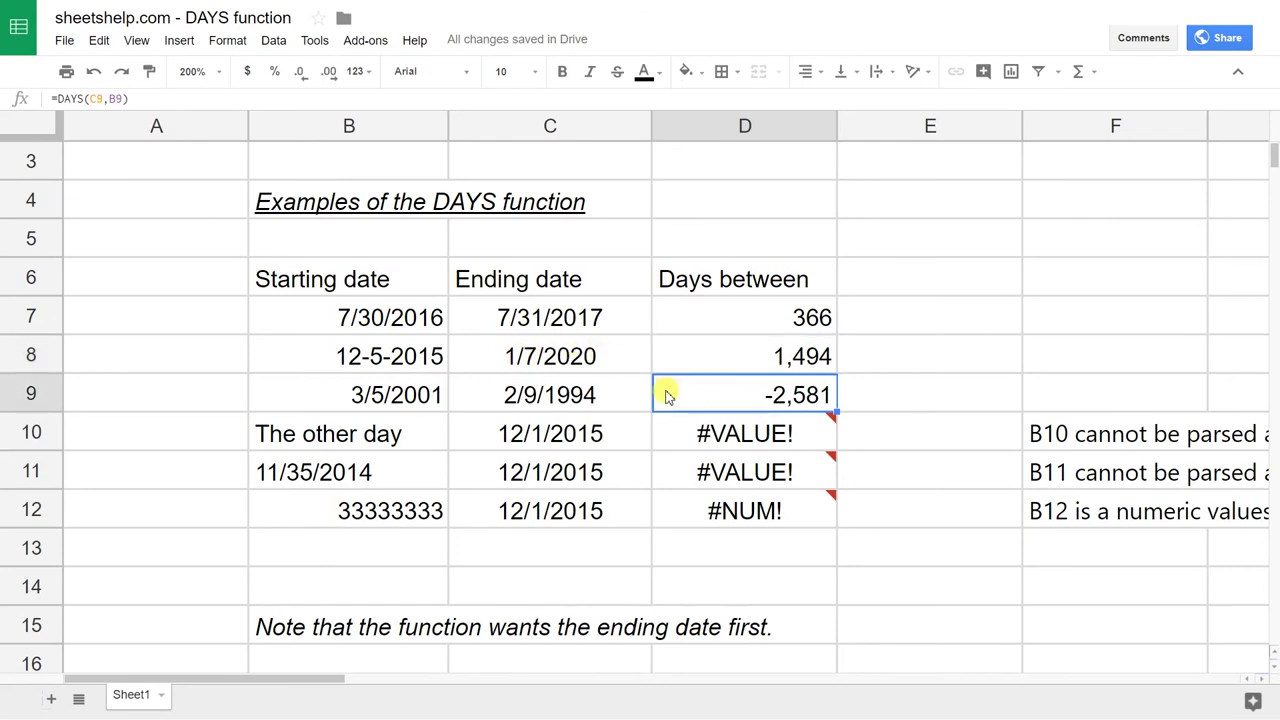
{"action": "key", "text": "Down"}
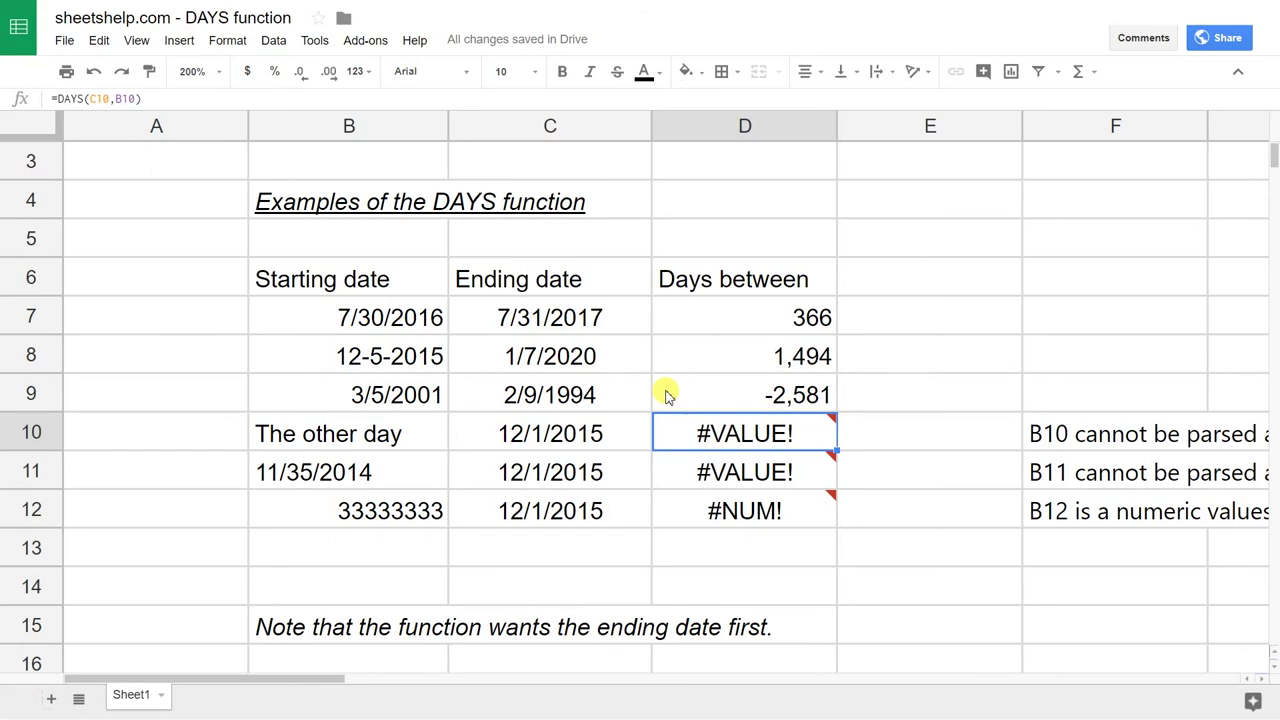
{"action": "key", "text": "Left"}
{"action": "key", "text": "Left"}
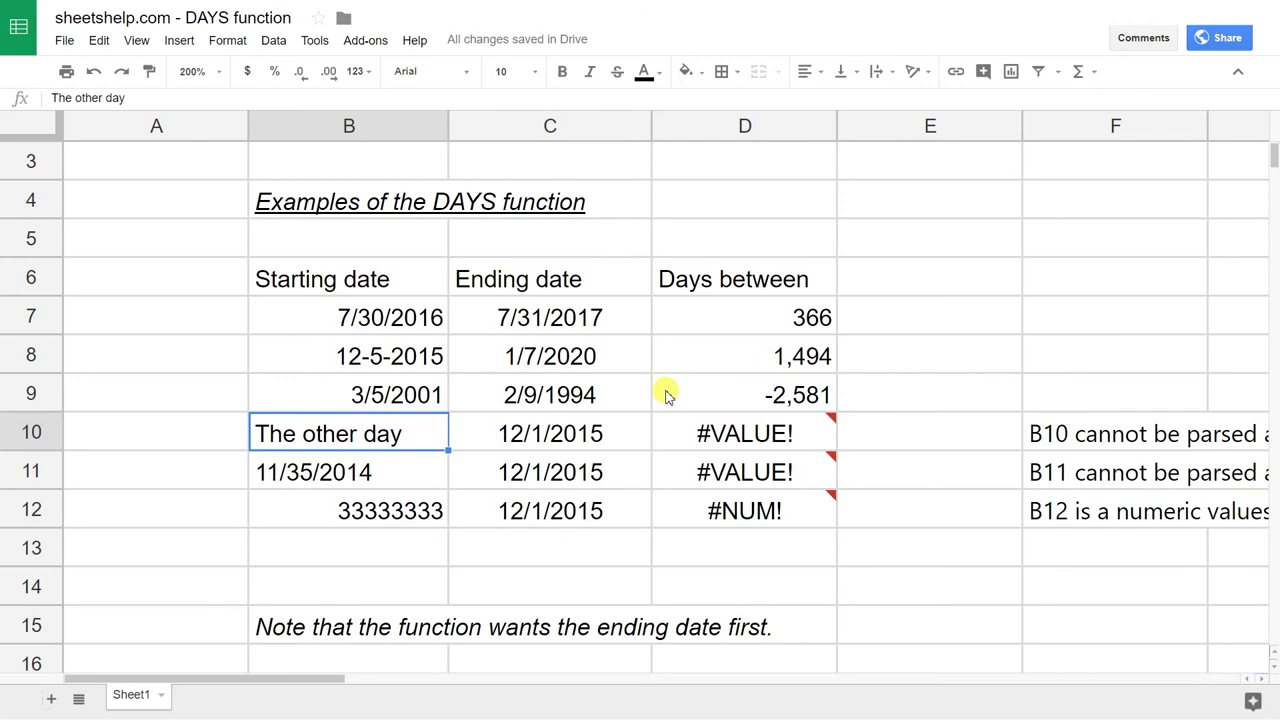
{"action": "key", "text": "Right"}
{"action": "key", "text": "Right"}
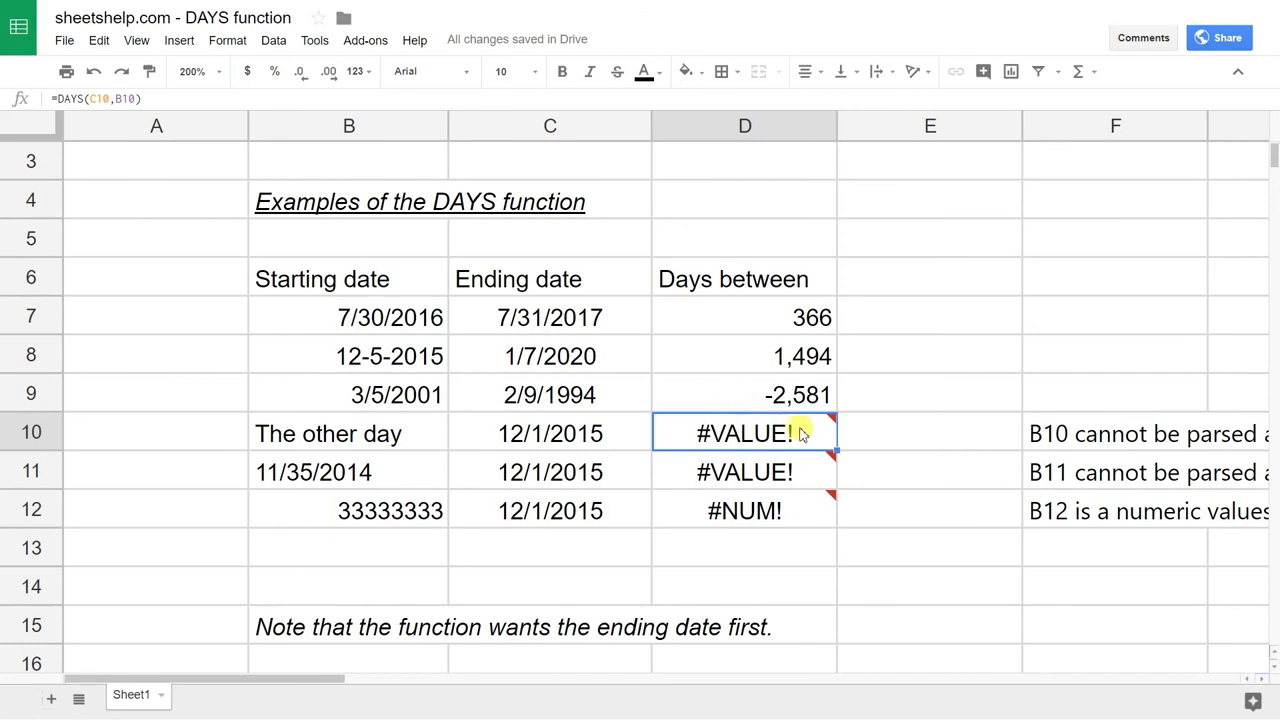
{"action": "mouse_move", "coordinate": [806, 434]}
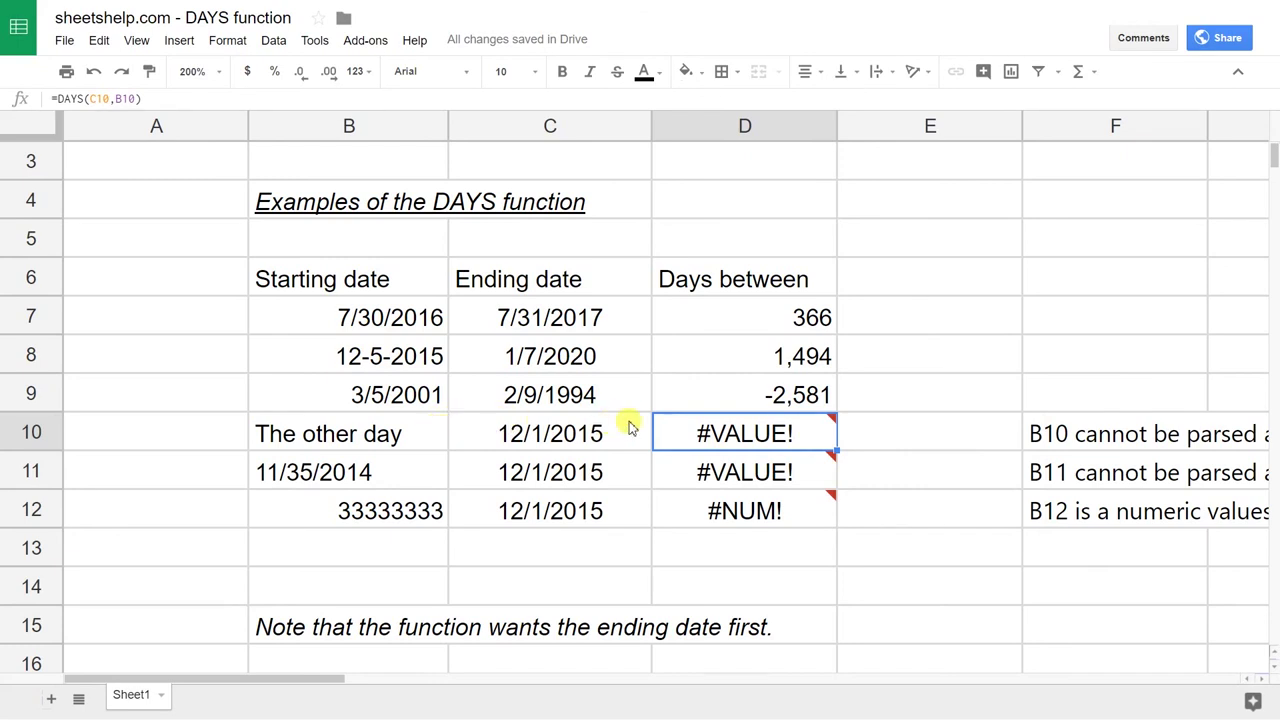
{"action": "left_click", "coordinate": [690, 470]}
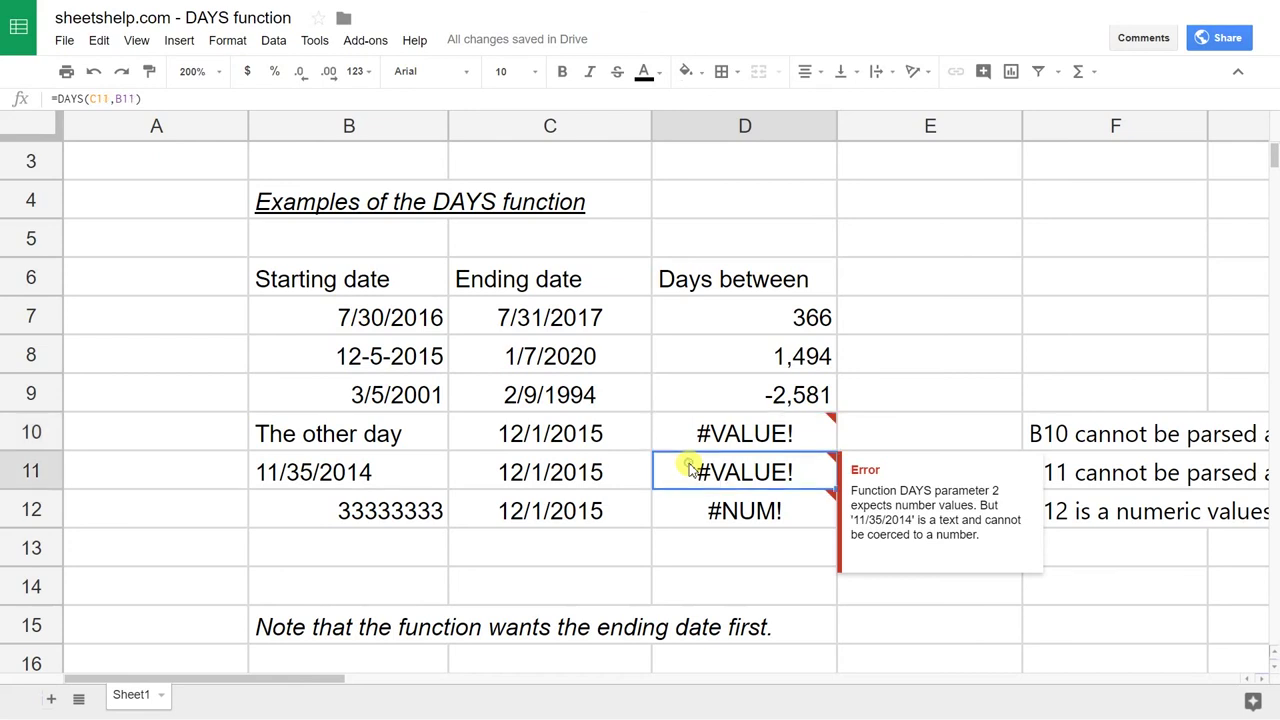
{"action": "left_click", "coordinate": [398, 472]}
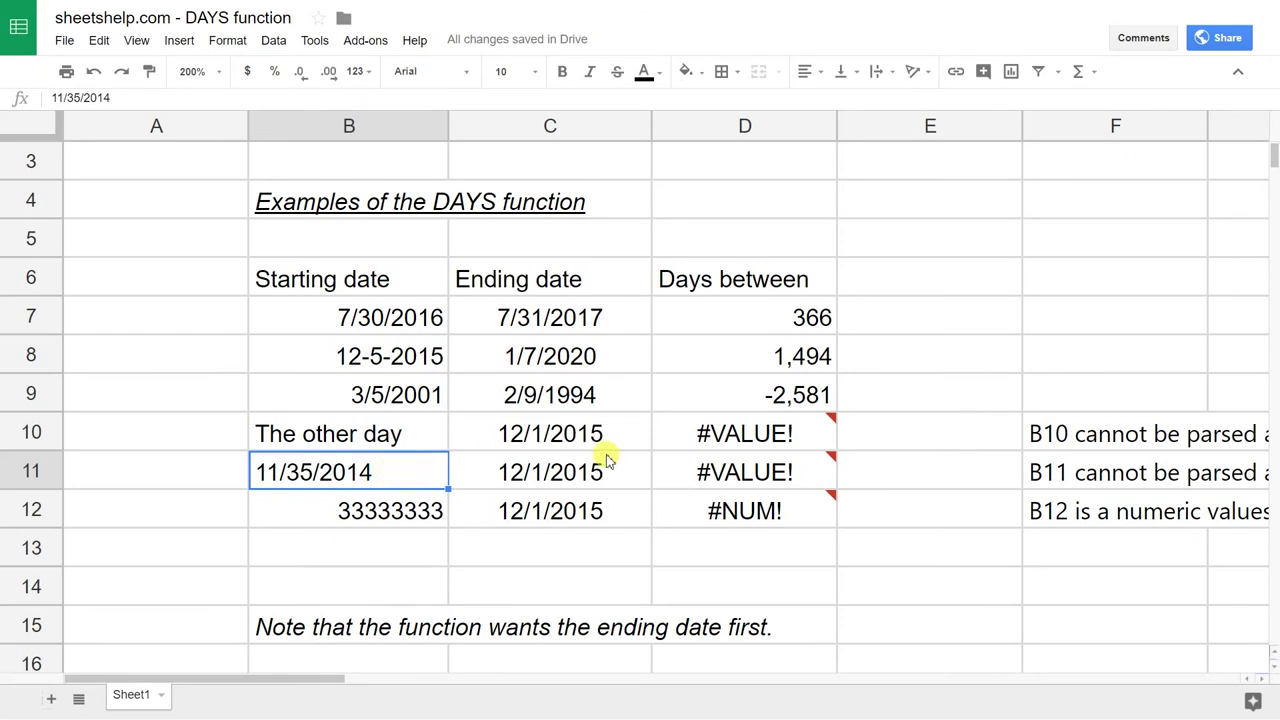
{"action": "left_click", "coordinate": [712, 512]}
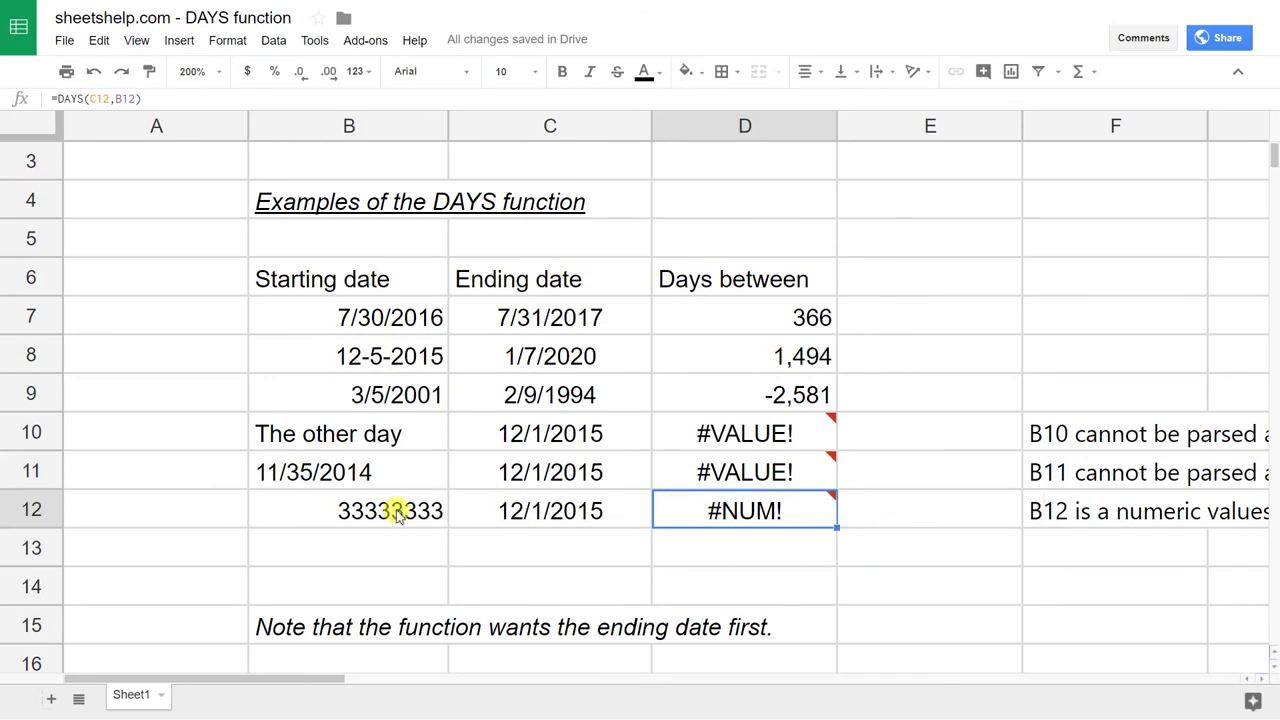
Step: Replace 33333333 in B12 with 42369 so row 12 returns -30 against end date 12/1/2015
{"action": "left_click", "coordinate": [419, 476]}
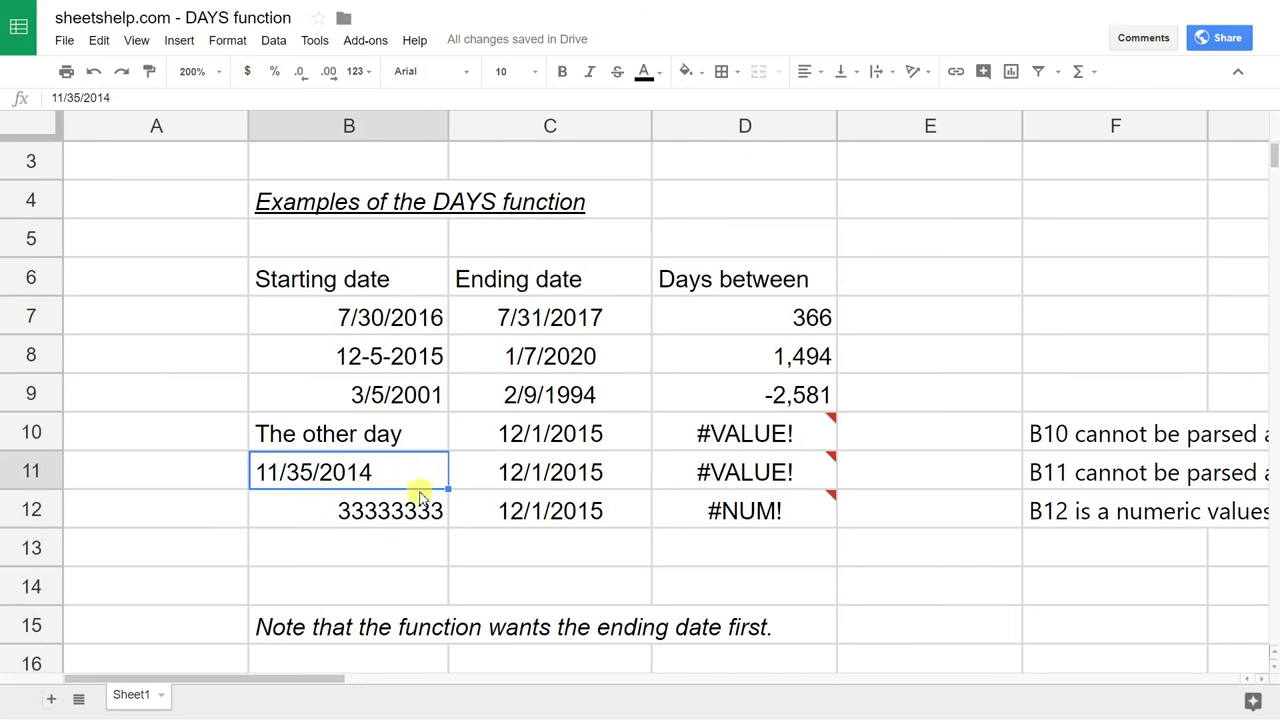
{"action": "left_click", "coordinate": [419, 495]}
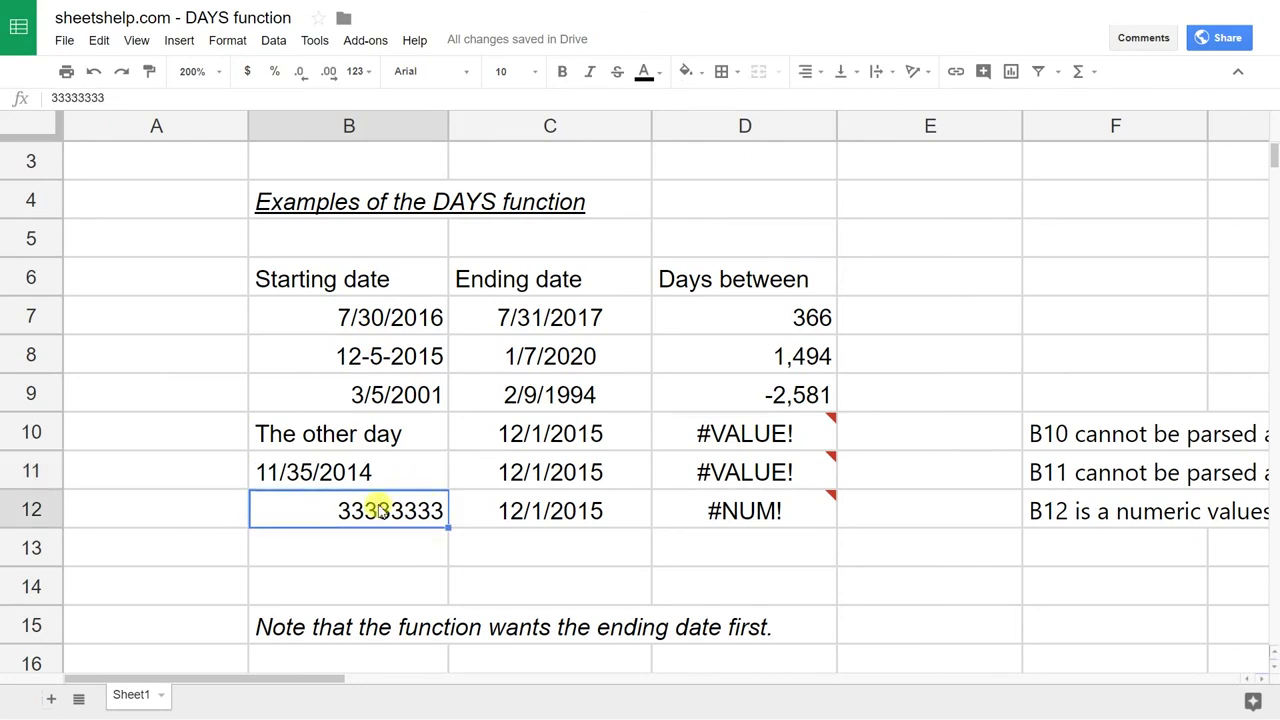
{"action": "type", "text": "42"}
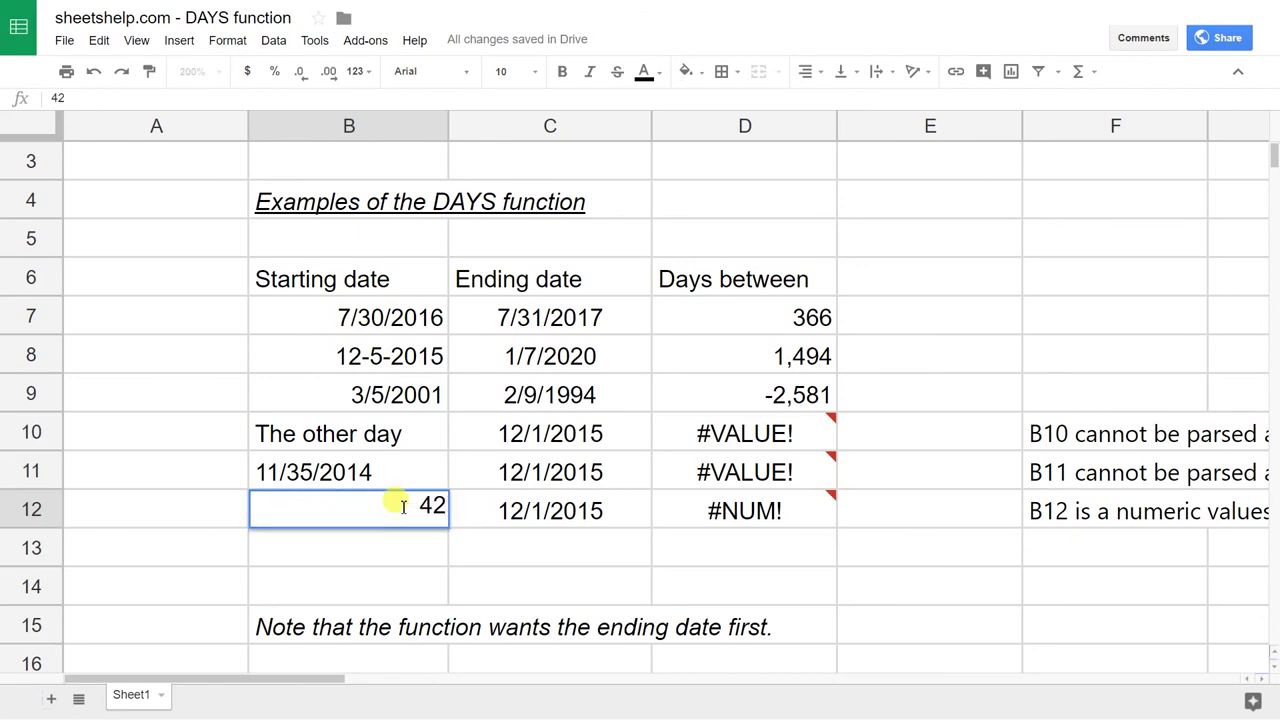
{"action": "type", "text": "369"}
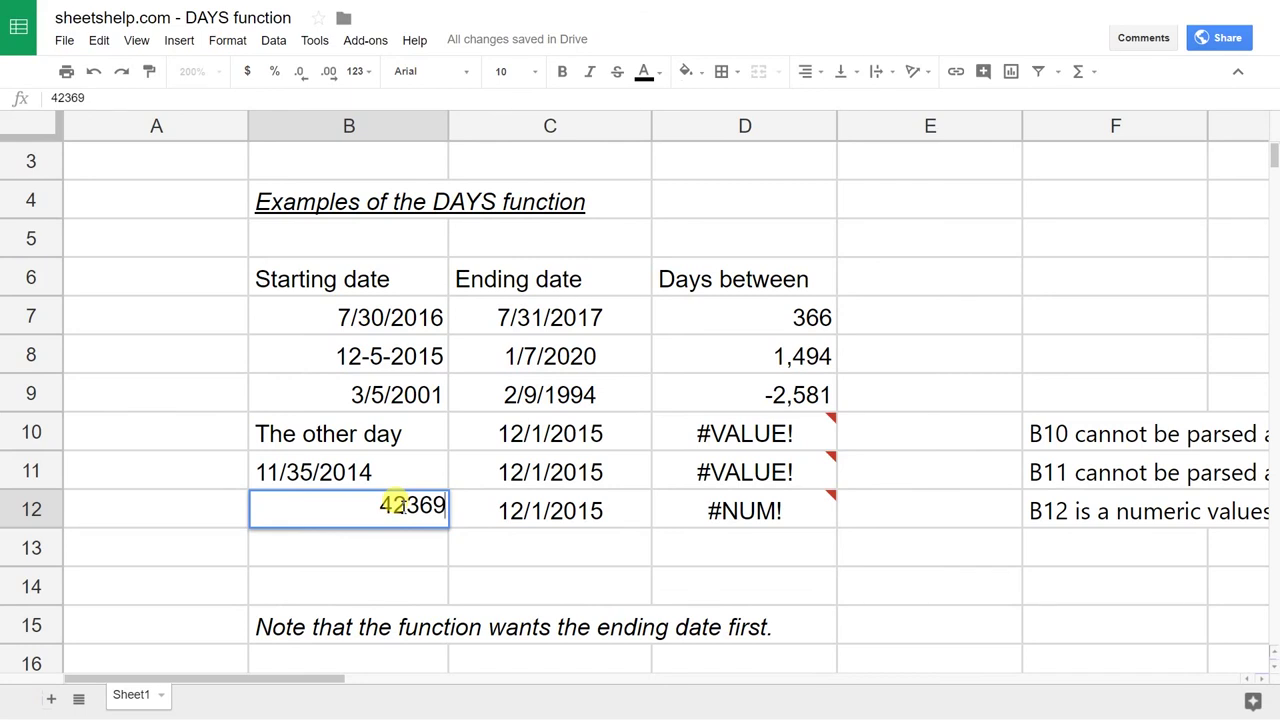
{"action": "key", "text": "Return"}
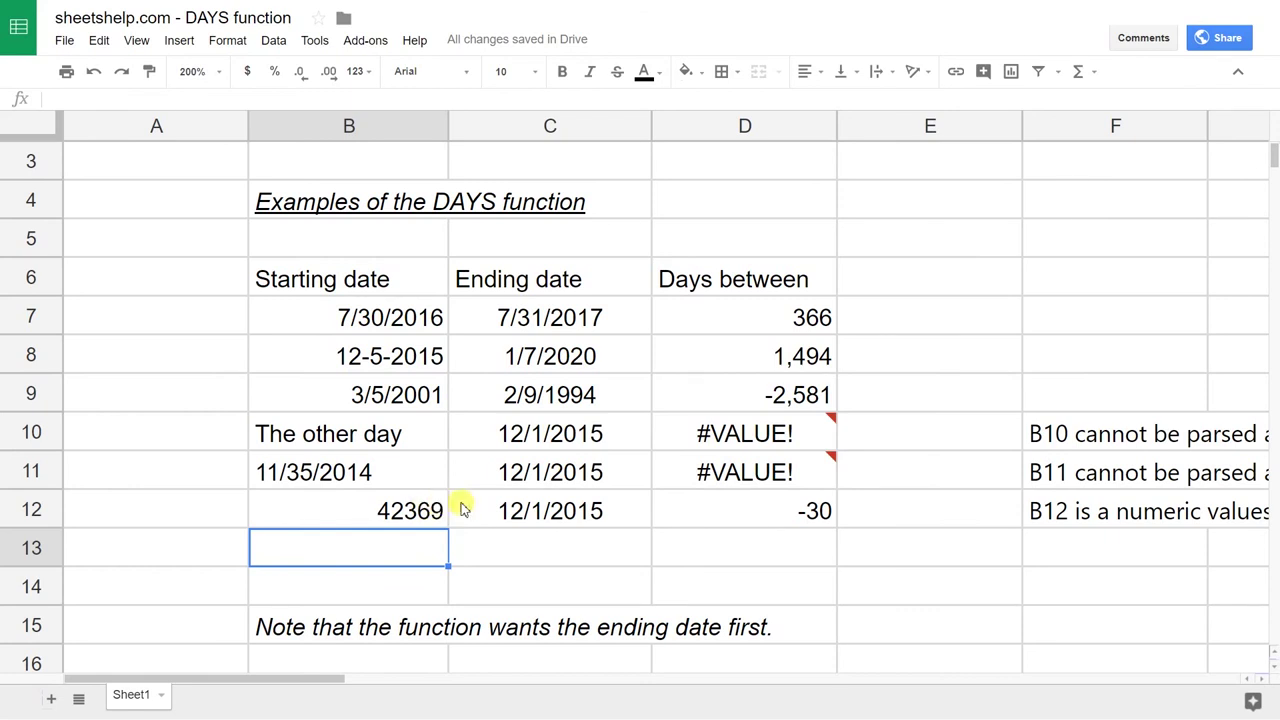
{"action": "left_click", "coordinate": [501, 503]}
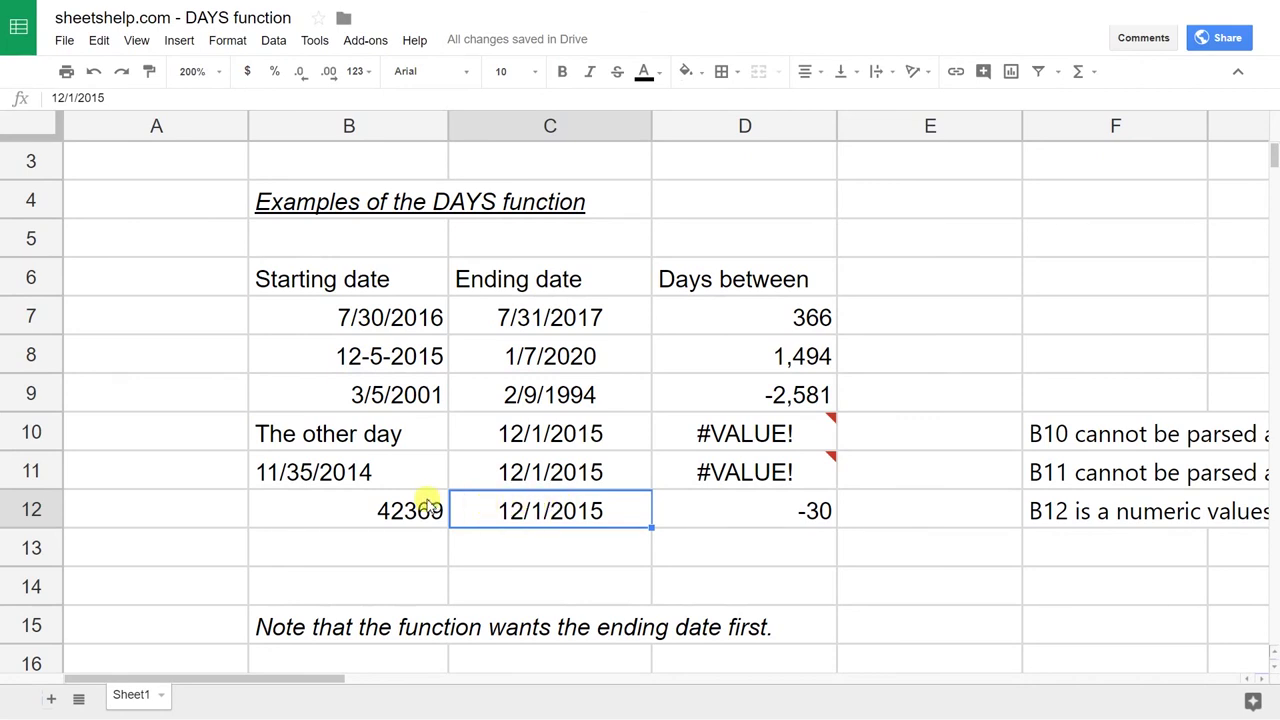
Step: Go back to row 12's start value in B12, which still pairs 42369 with 12/1/2015
{"action": "left_click", "coordinate": [352, 500]}
{"action": "key", "text": "Left"}
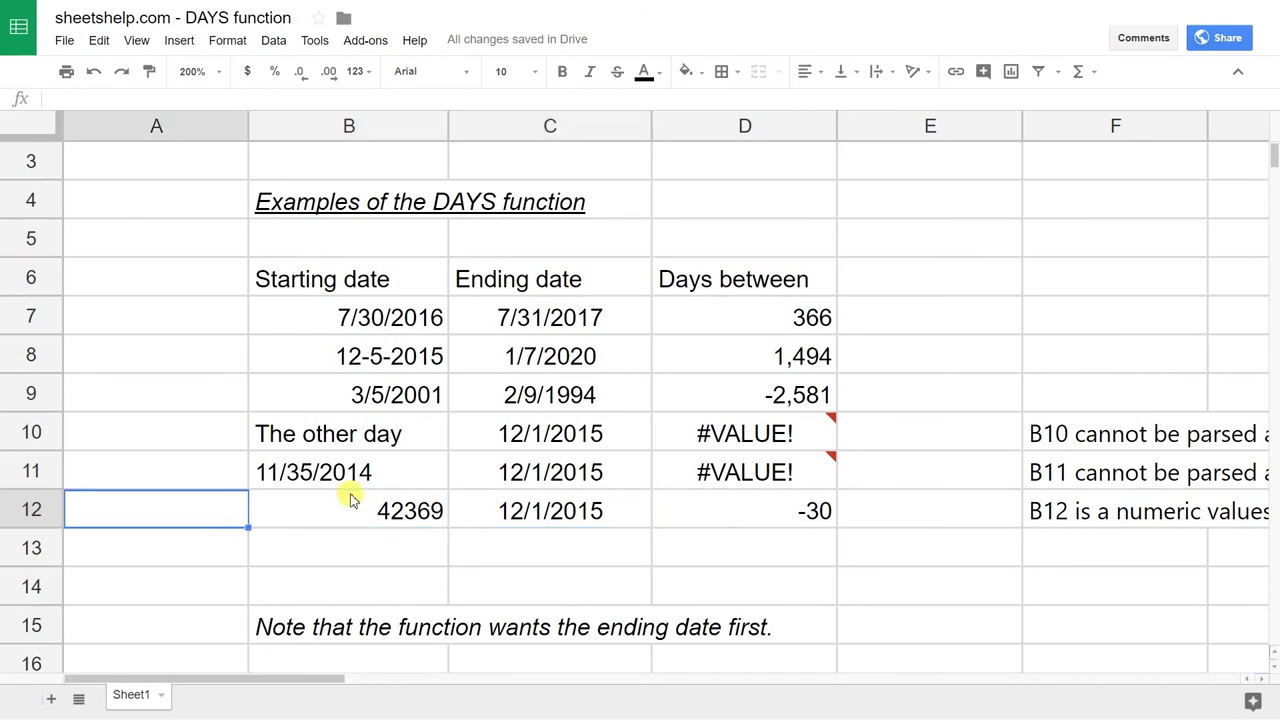
{"action": "key", "text": "Right"}
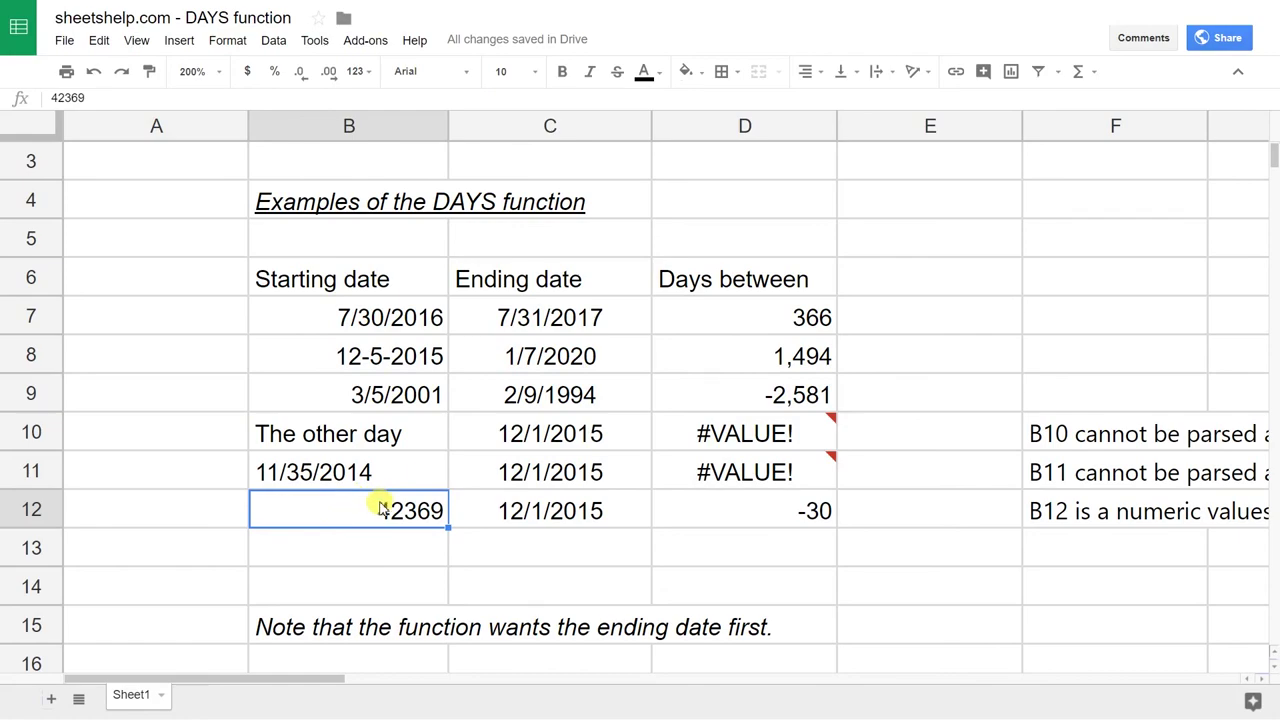